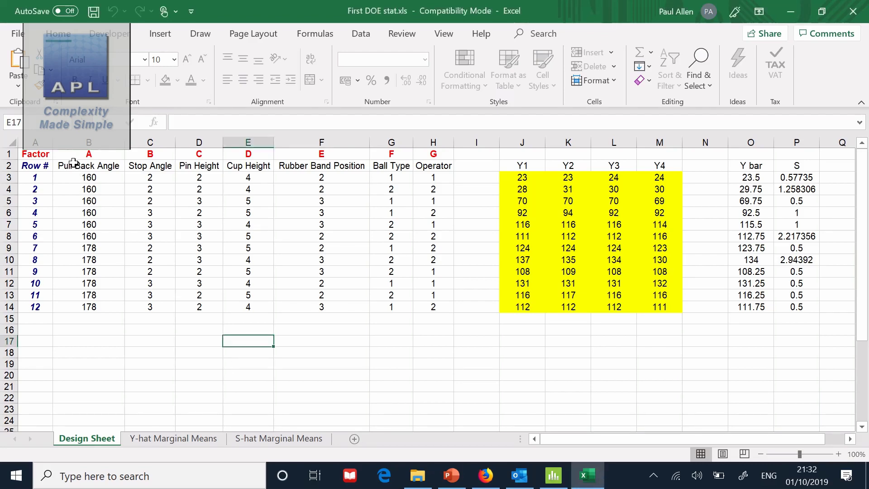
Step: Highlight the factor columns, the Y1–Y4 responses and the Y bar and S columns
left_click_drag(73, 163, 430, 303)
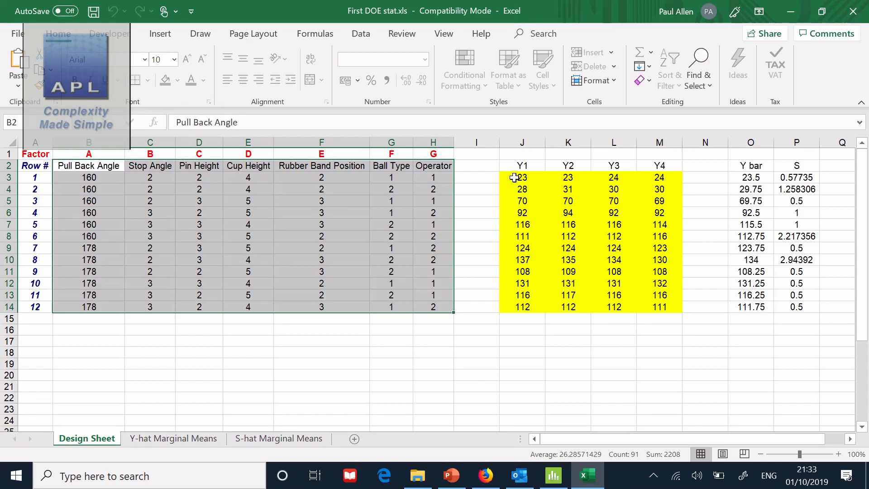
left_click_drag(514, 177, 647, 308)
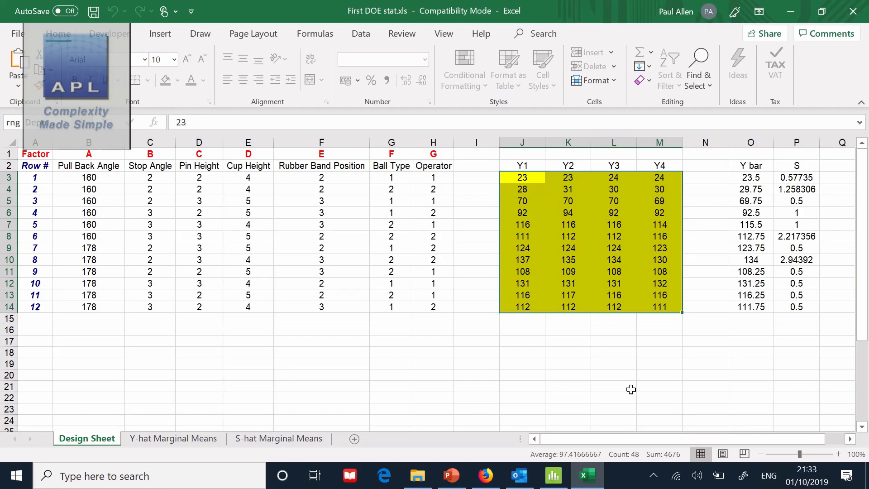
left_click(741, 176)
left_click_drag(741, 176, 798, 307)
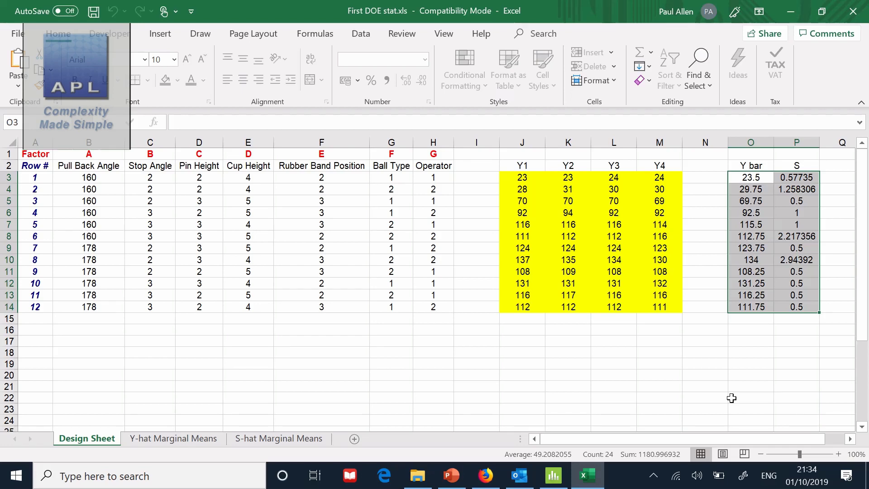
Step: Bring the untitled Minitab project to the front and open the Stat menu
mouse_move(556, 478)
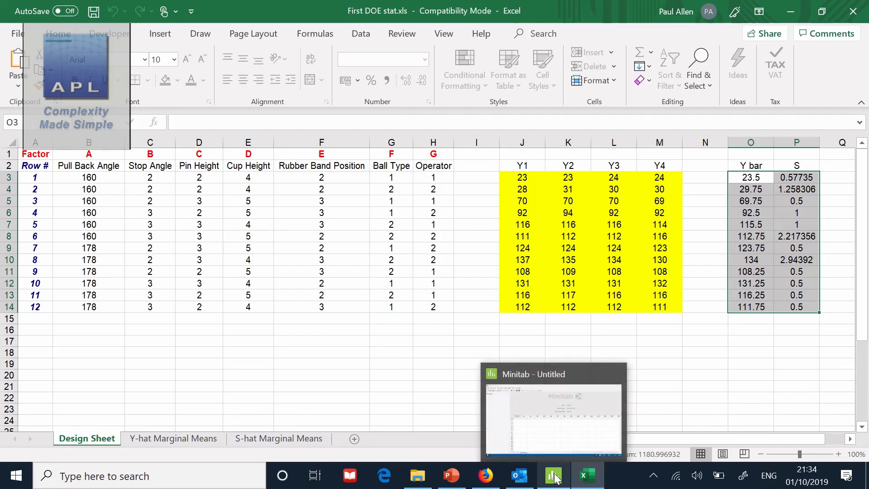
left_click(556, 478)
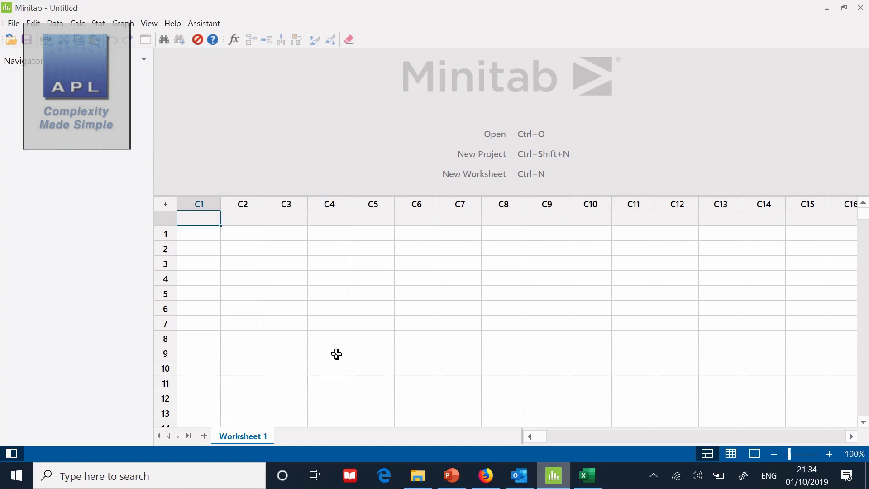
left_click(97, 25)
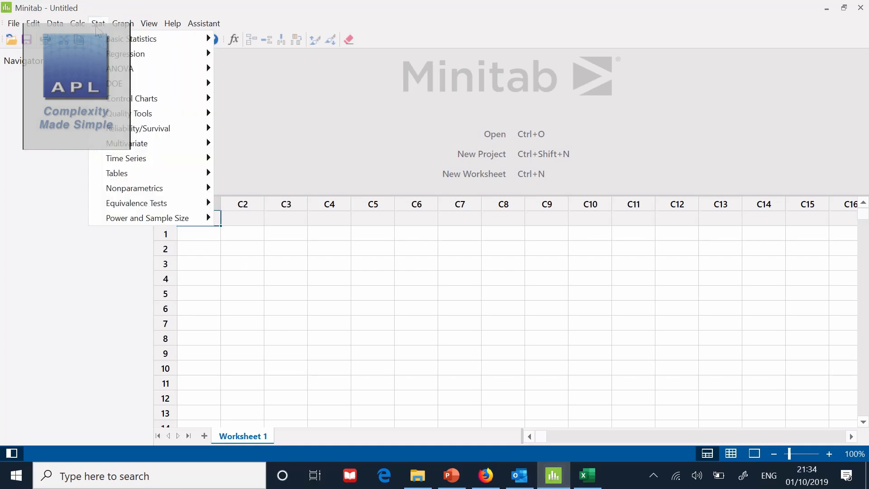
Step: Create a 2-level Taguchi design with 7 factors and the 12-run L12 array
mouse_move(132, 83)
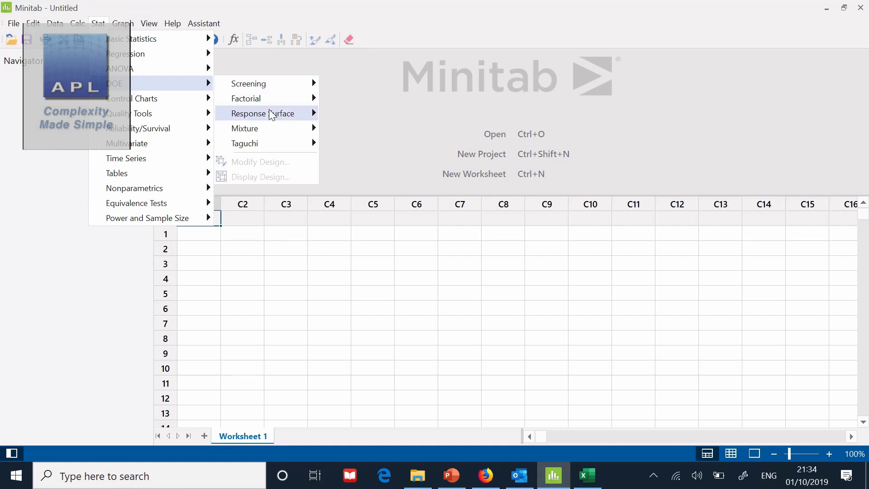
mouse_move(281, 145)
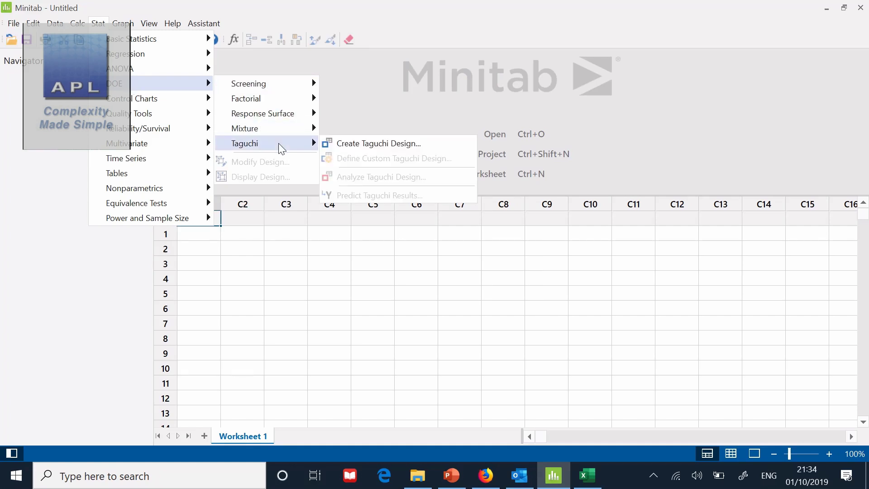
left_click(337, 145)
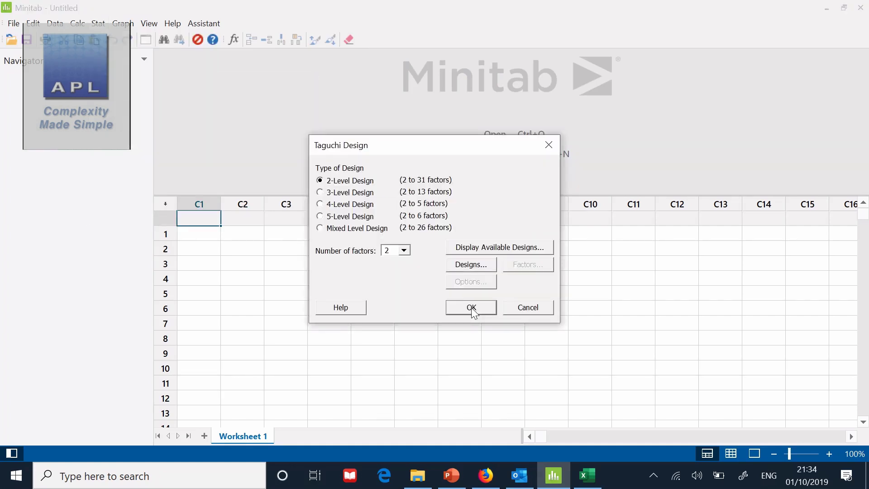
left_click(404, 251)
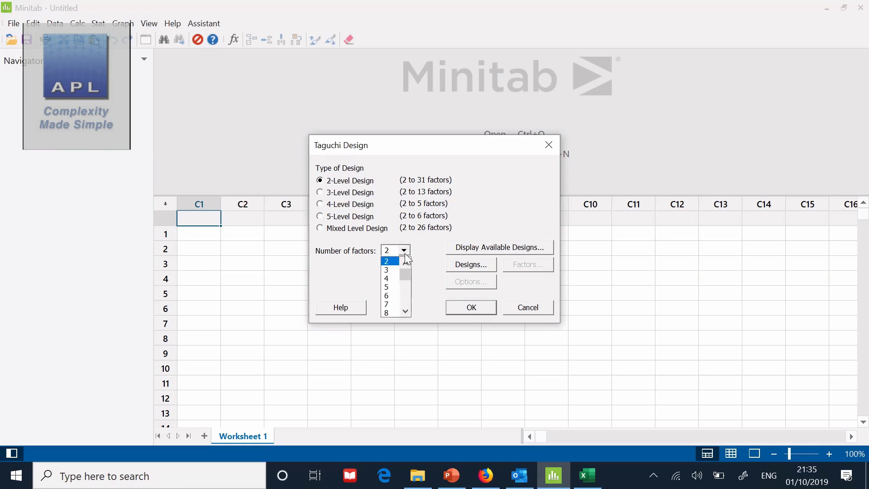
left_click(389, 304)
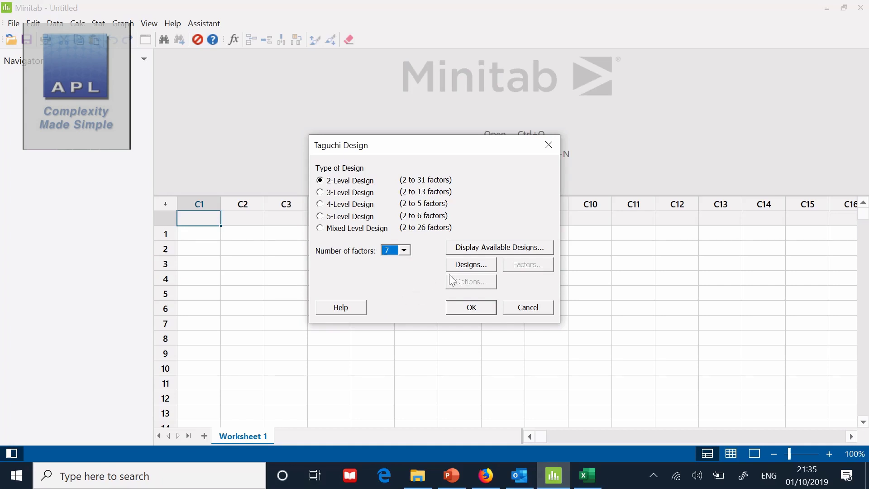
left_click(463, 266)
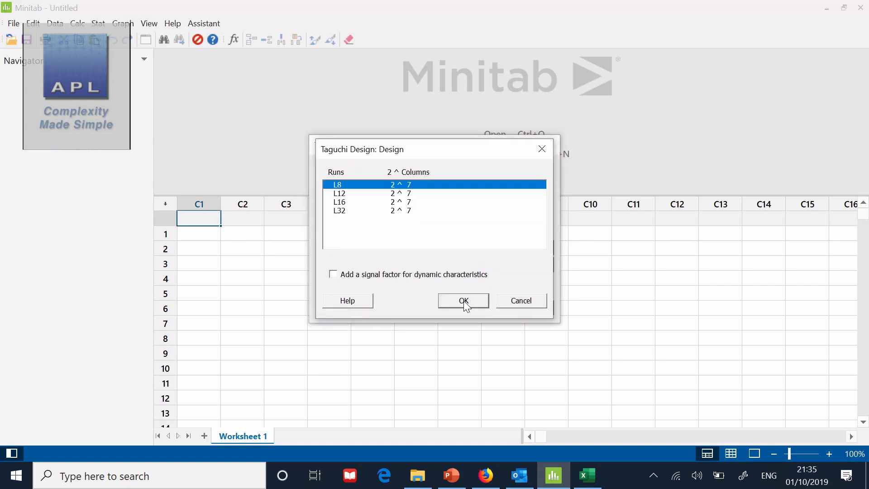
left_click(346, 194)
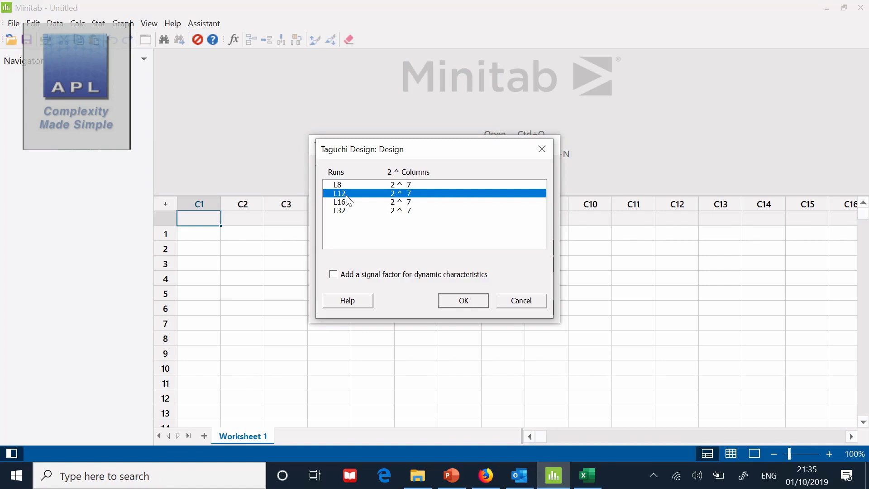
left_click(455, 302)
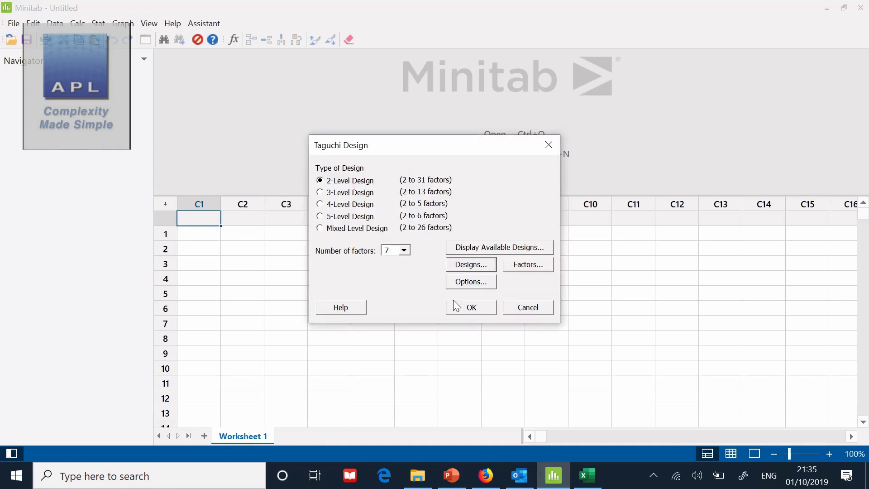
Step: Name factor A Angle with levels 160 180, and factor B Stop with levels 2 3
left_click(524, 267)
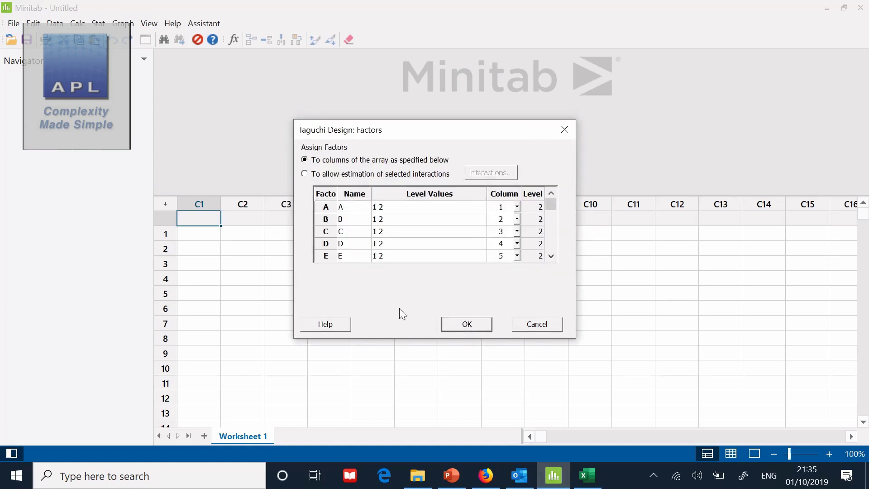
left_click(355, 207)
type("ngle")
key("Tab")
type("160 180")
left_click(349, 224)
type("Stop")
key("Tab")
type("2 3")
Step: Name factor C Pin with levels 2 3, and factor D cup with levels 4 5
left_click(352, 232)
type("Pin")
key("Tab")
type("2 3")
left_click(352, 247)
key("BackSpace")
type("Elast")
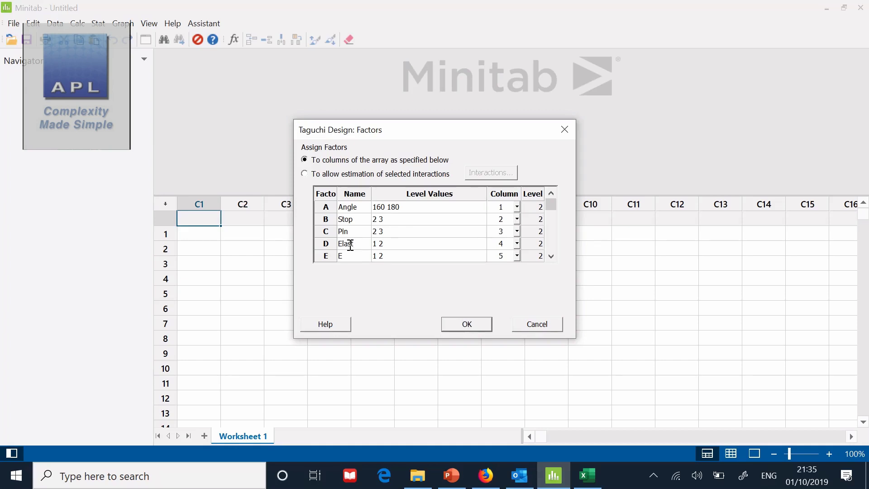
key("BackSpace")
key("BackSpace")
key("BackSpace")
key("BackSpace")
key("BackSpace")
type("d")
type("up")
key("Tab")
type("4 5")
key("Tab")
Step: Name factor E Elastic with levels 2 3
left_click(340, 257)
type("Plastic")
key("Tab")
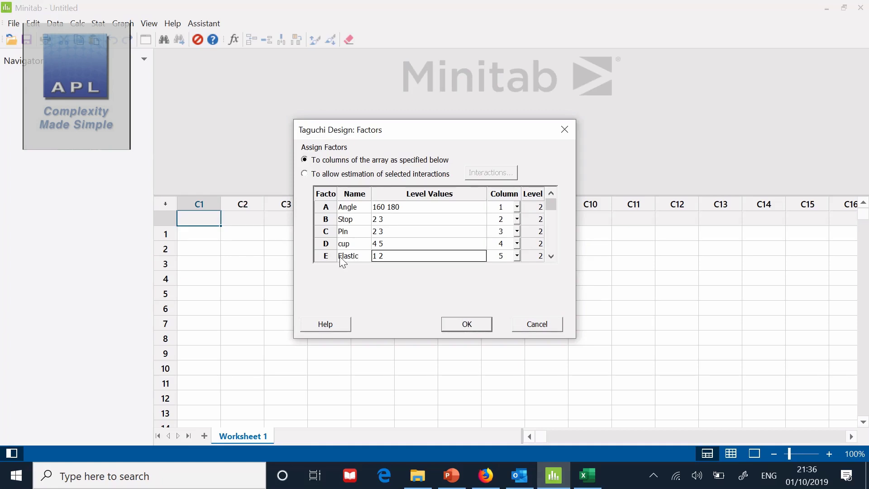
type("2 3")
left_click(551, 256)
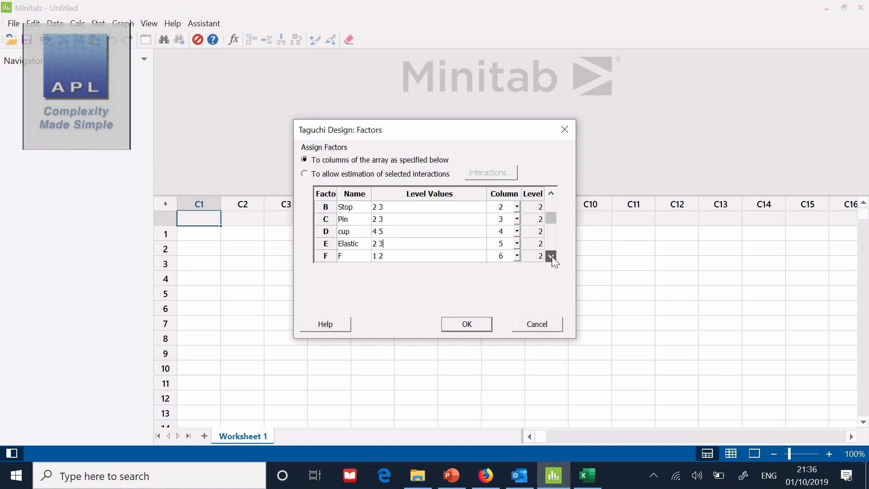
left_click(551, 257)
left_click(551, 256)
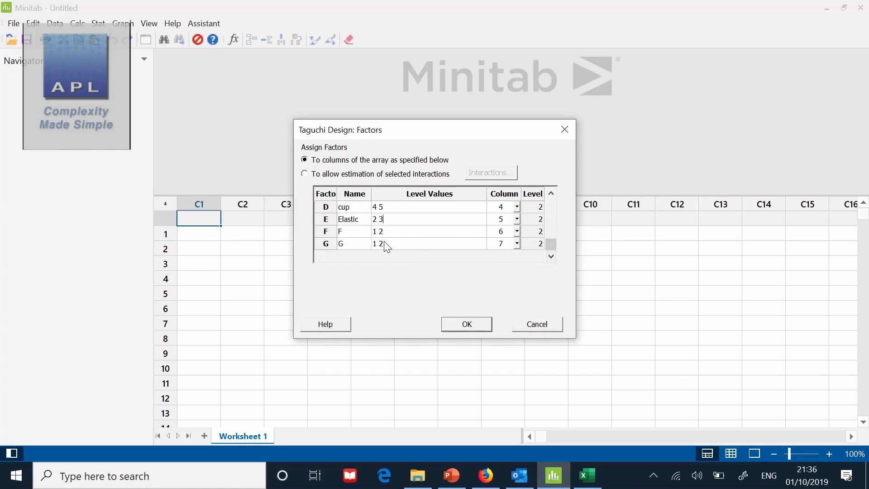
Step: Name factors F Ball and G Op, then confirm the factor table
left_click(350, 233)
type("Ball")
key("Tab")
left_click(350, 244)
type("Op")
left_click(466, 325)
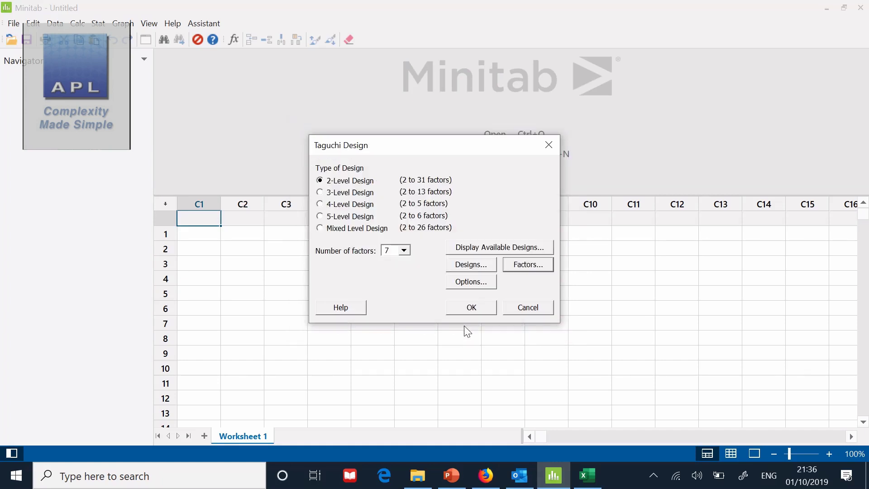
Step: Generate the L12(2^7) design in Worksheet 1 and select columns C10–C13 for the responses
left_click(478, 305)
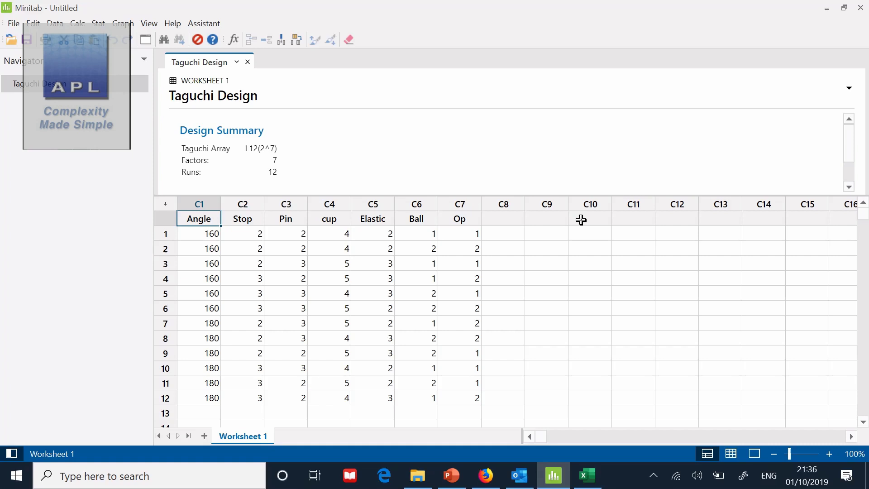
left_click_drag(580, 219, 712, 397)
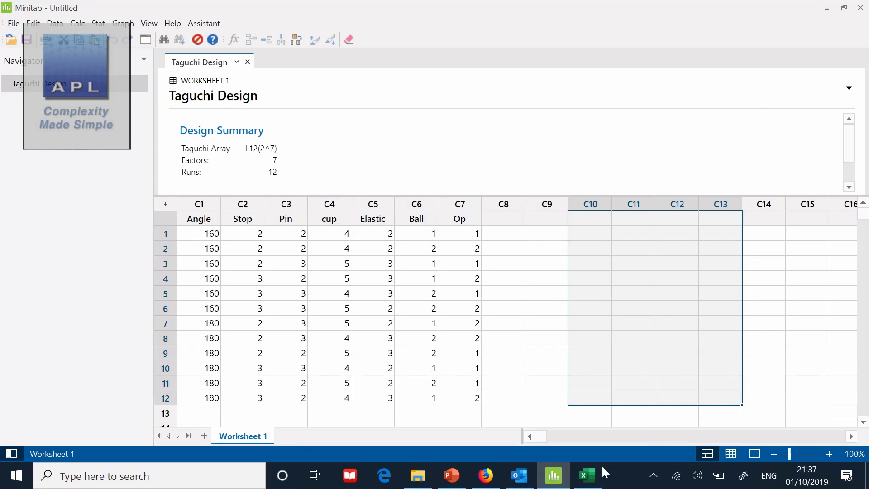
Step: Copy the Y1–Y4 responses with headings from Excel into Minitab columns C10–C13
left_click(588, 476)
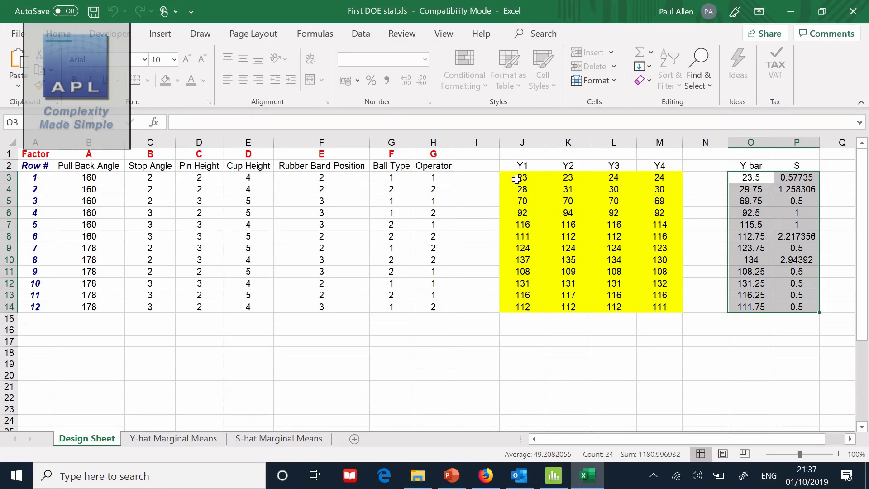
left_click_drag(520, 166, 654, 304)
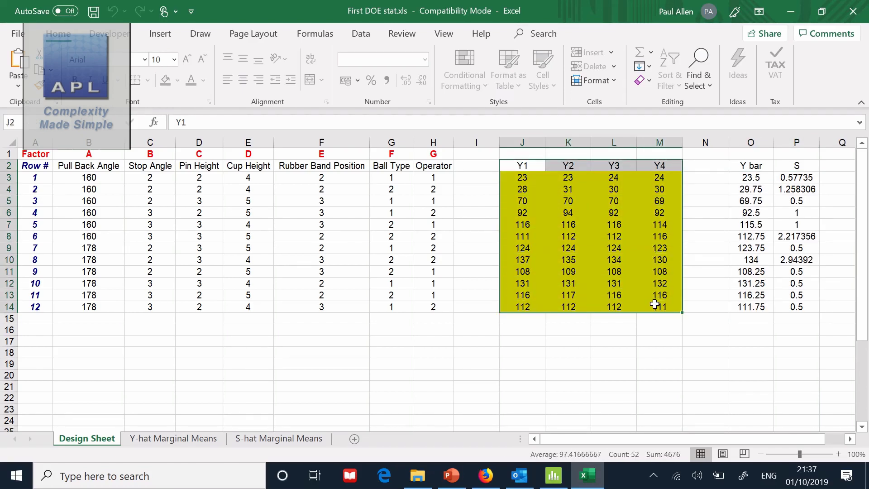
key("ctrl+c")
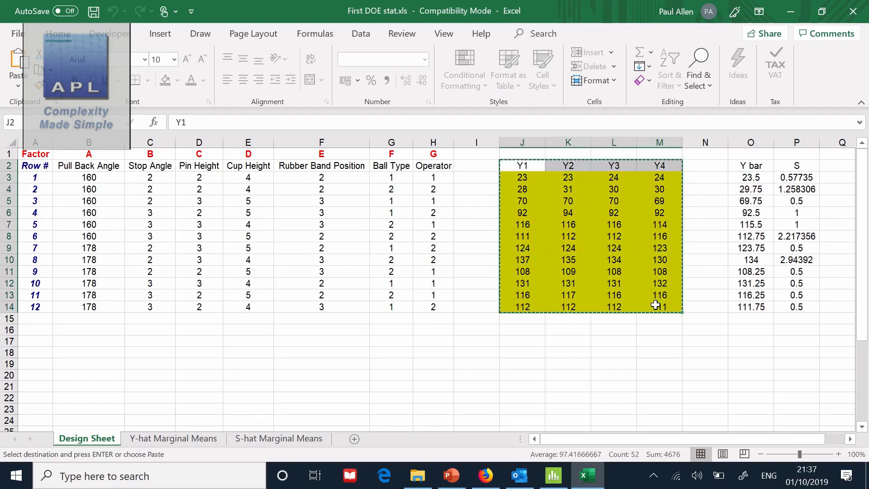
left_click(554, 478)
left_click(595, 225)
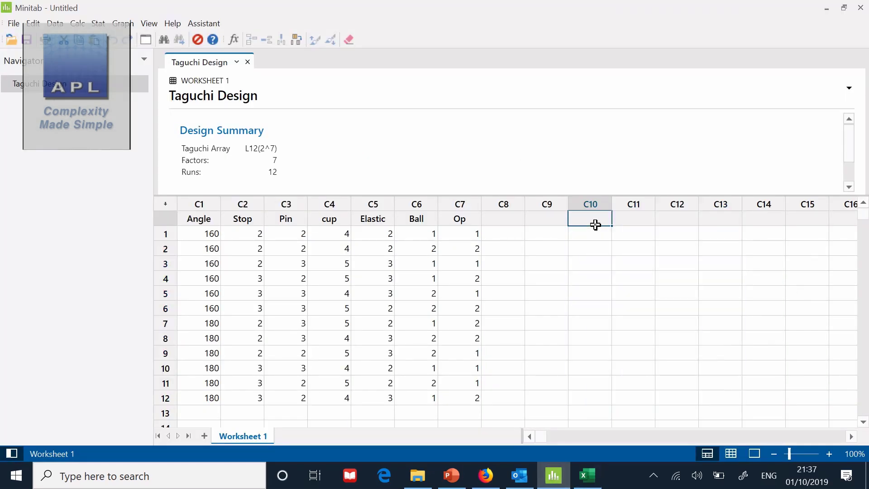
key("ctrl+v")
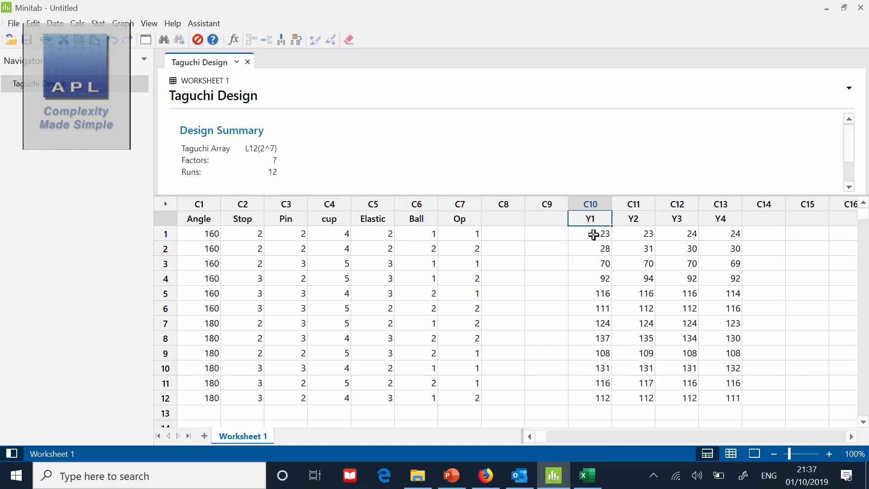
left_click_drag(593, 235, 714, 239)
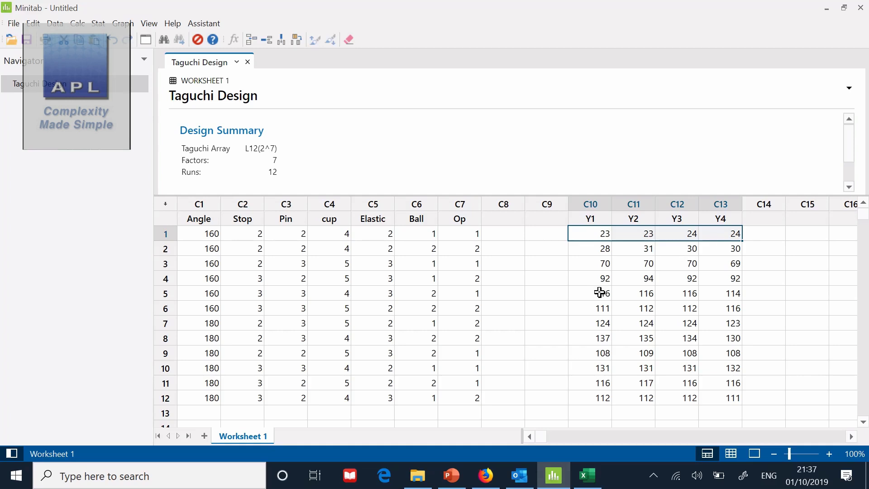
left_click_drag(597, 294, 712, 294)
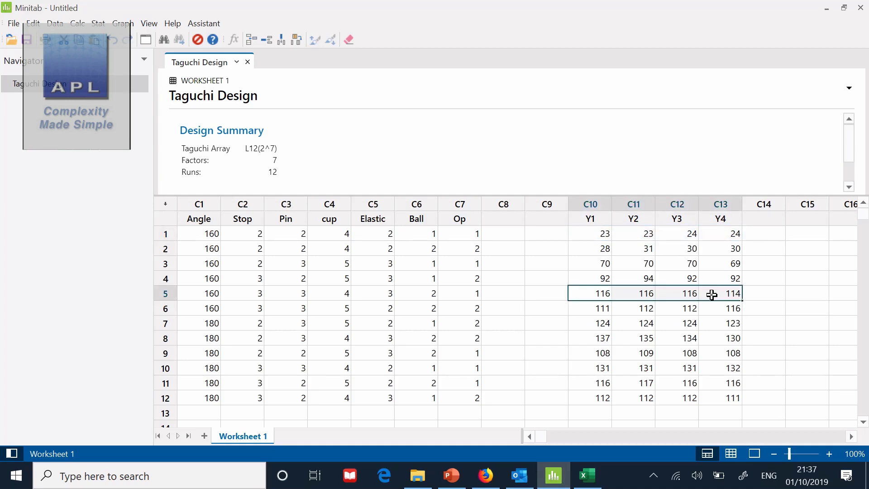
left_click_drag(589, 338, 714, 337)
left_click_drag(597, 367, 708, 363)
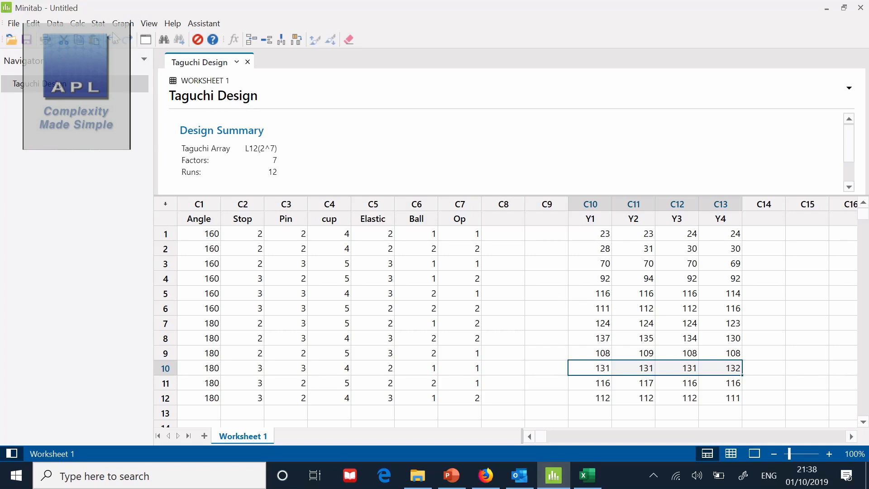
Step: Open Stat > DOE > Taguchi > Analyze Taguchi Design
left_click(99, 24)
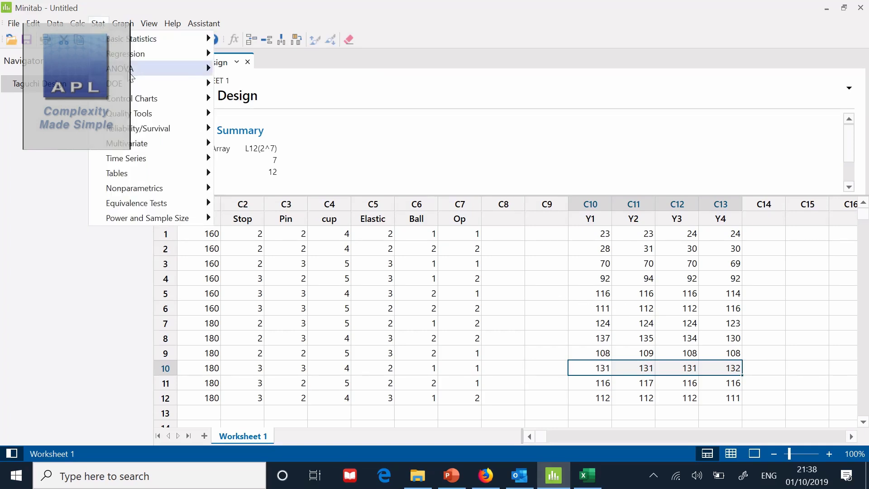
mouse_move(134, 82)
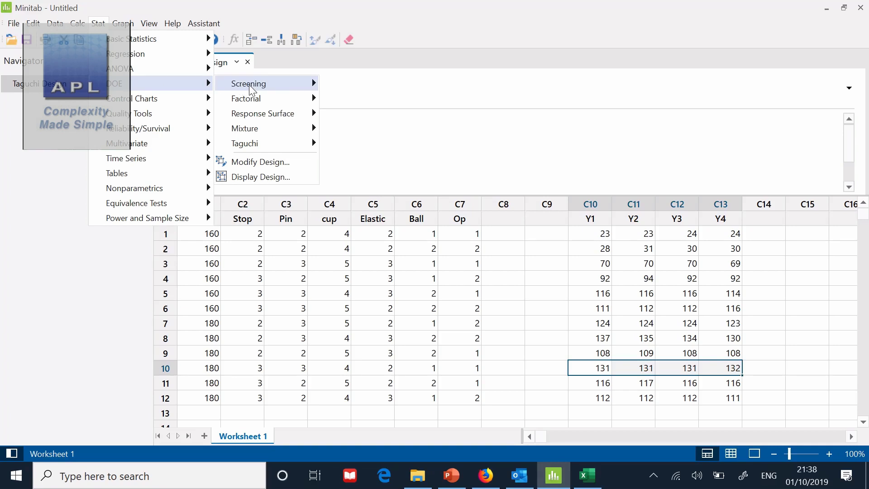
mouse_move(290, 144)
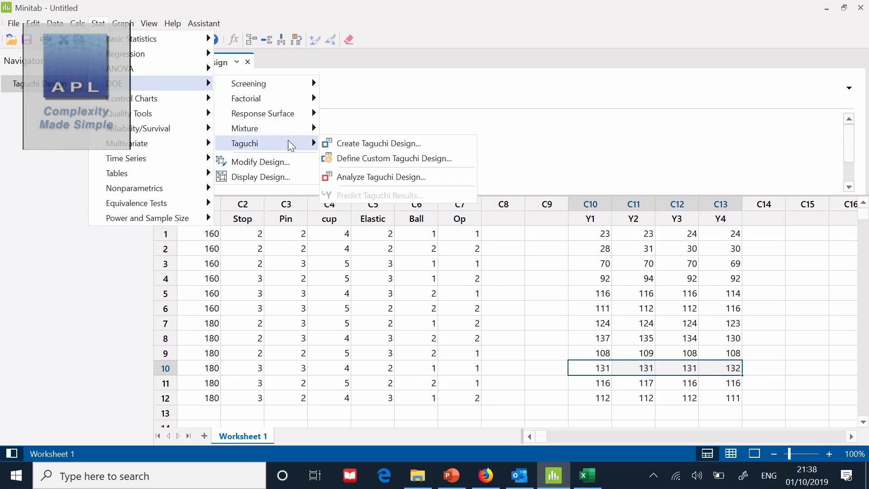
left_click(367, 179)
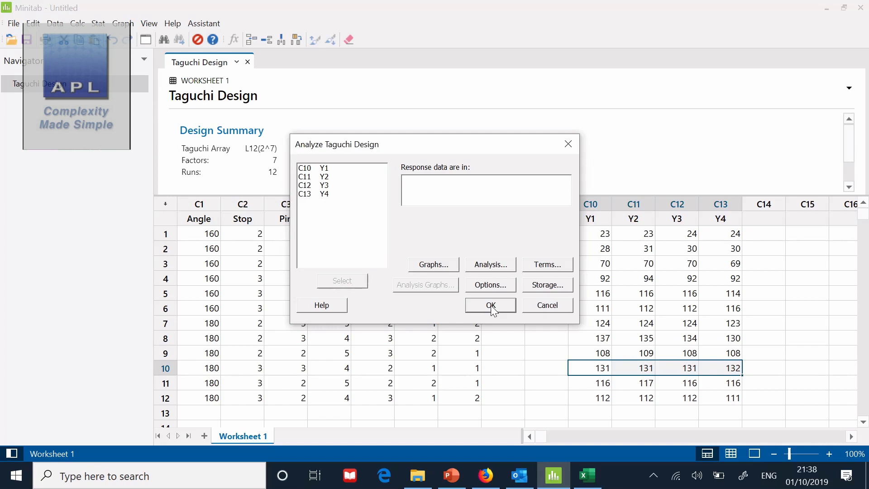
Step: Add Y1, Y2, Y3 and Y4 as the response data columns
double_click(317, 170)
double_click(317, 178)
double_click(319, 185)
double_click(320, 194)
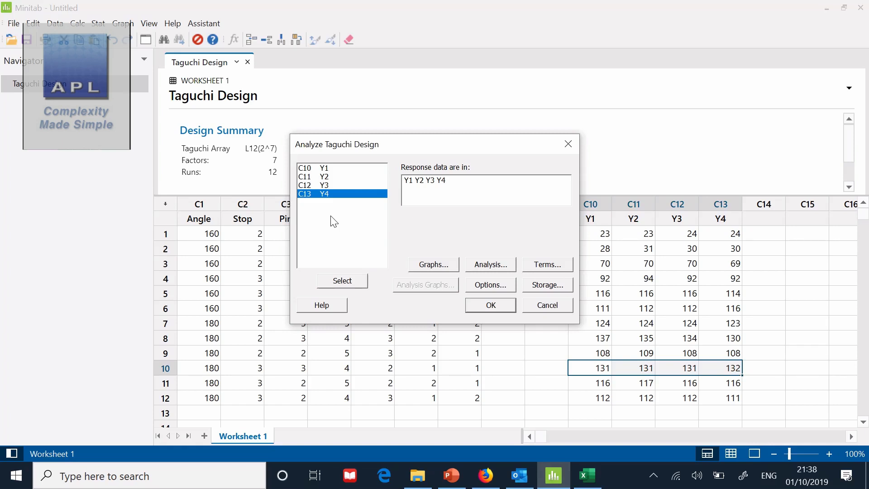
Step: Plot means and standard deviations instead of S/N ratios, keeping default analysis options and seven main-effect terms
left_click(433, 264)
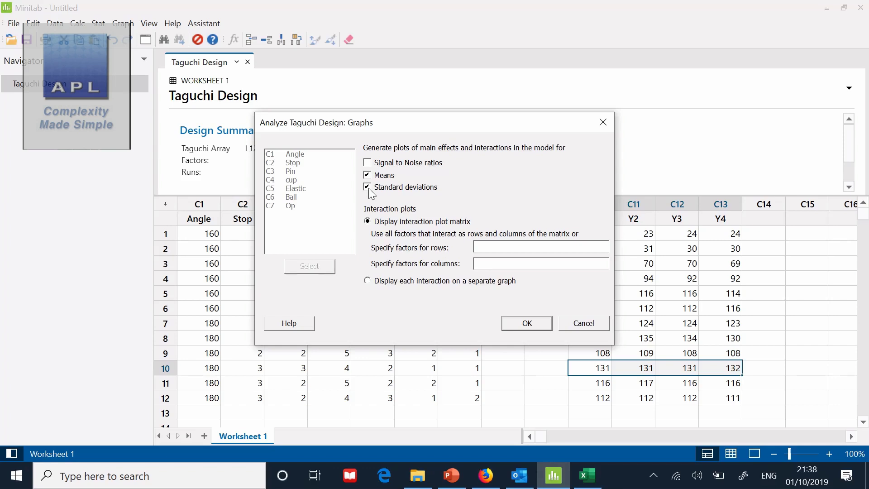
left_click(523, 323)
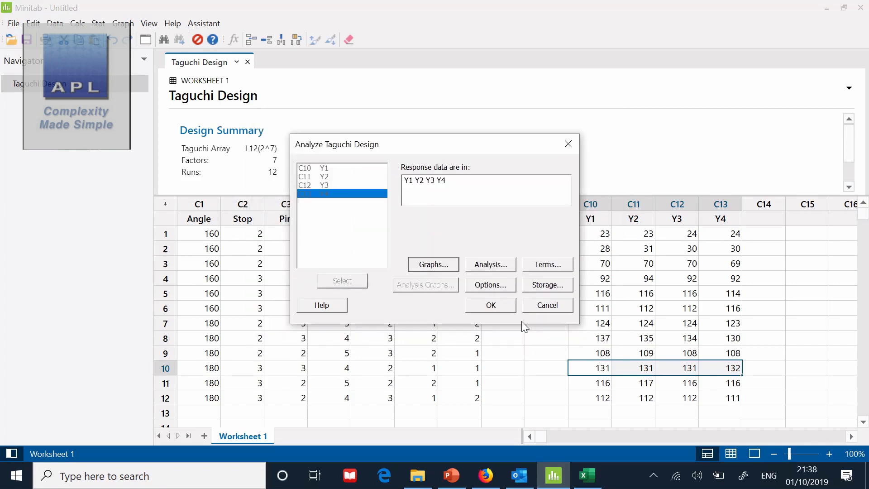
left_click(489, 270)
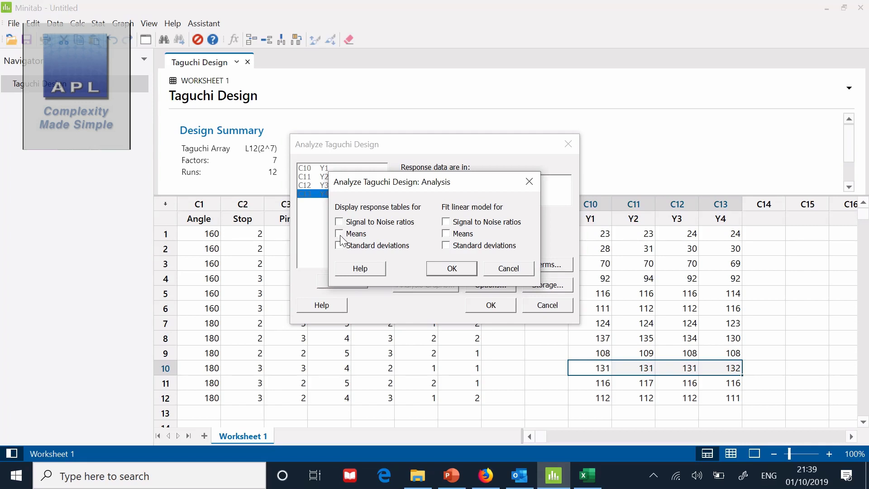
left_click(450, 268)
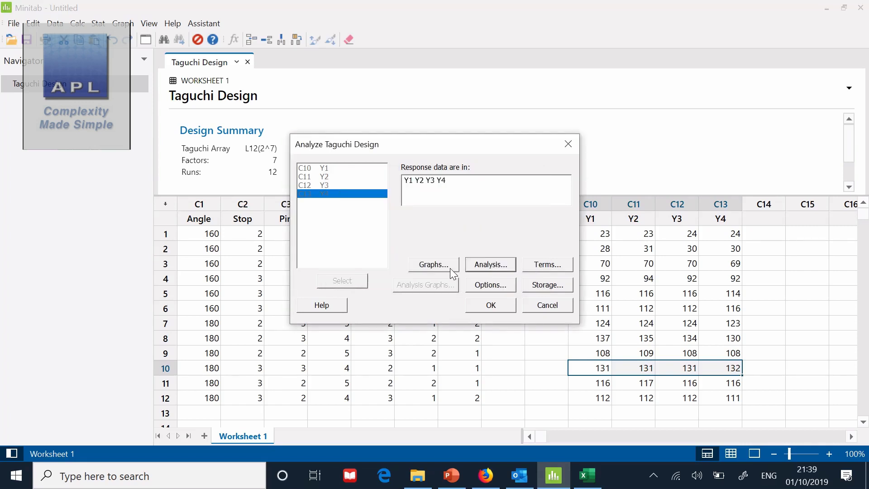
left_click(544, 267)
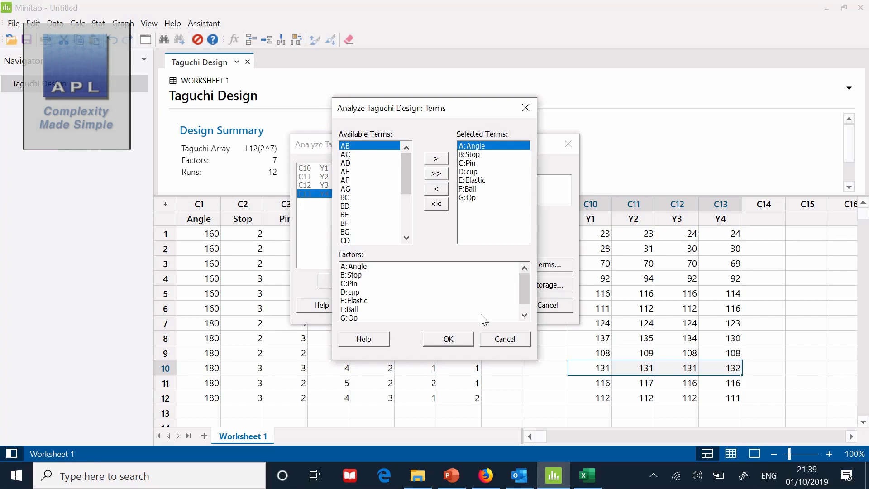
left_click(494, 339)
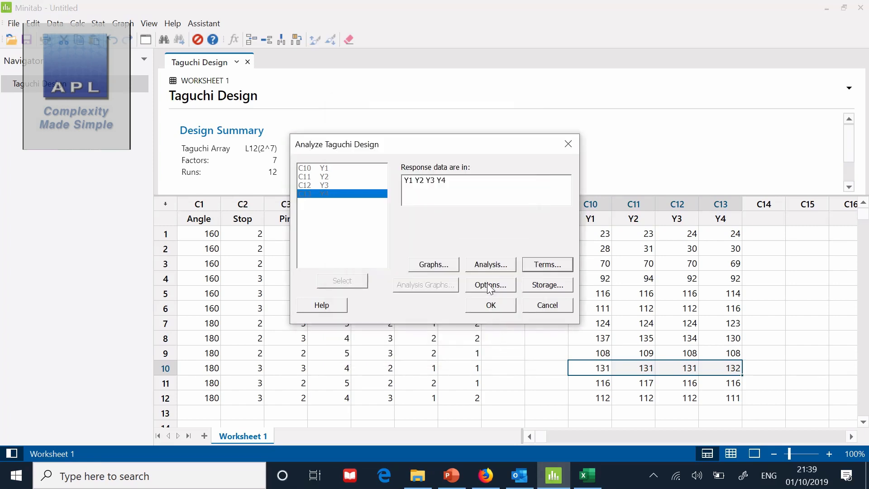
Step: Run the analysis and enlarge the output pane to show the full Main Effects Plot for Means
left_click(492, 307)
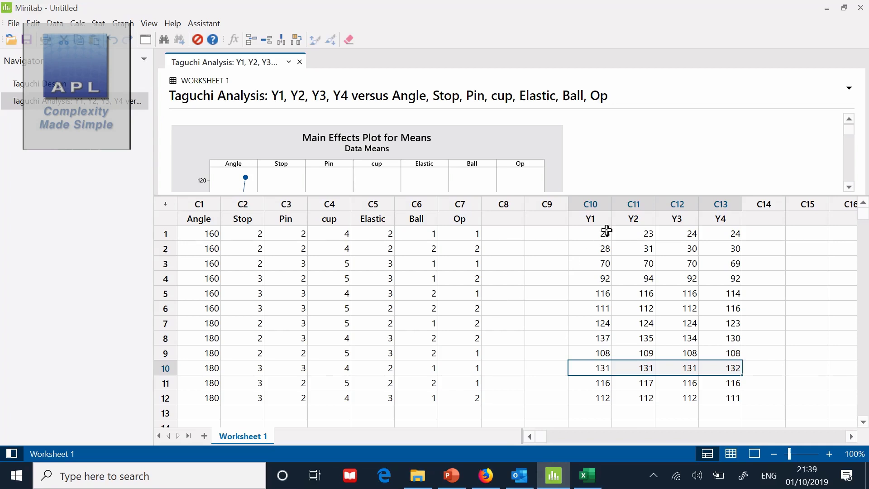
left_click(623, 194)
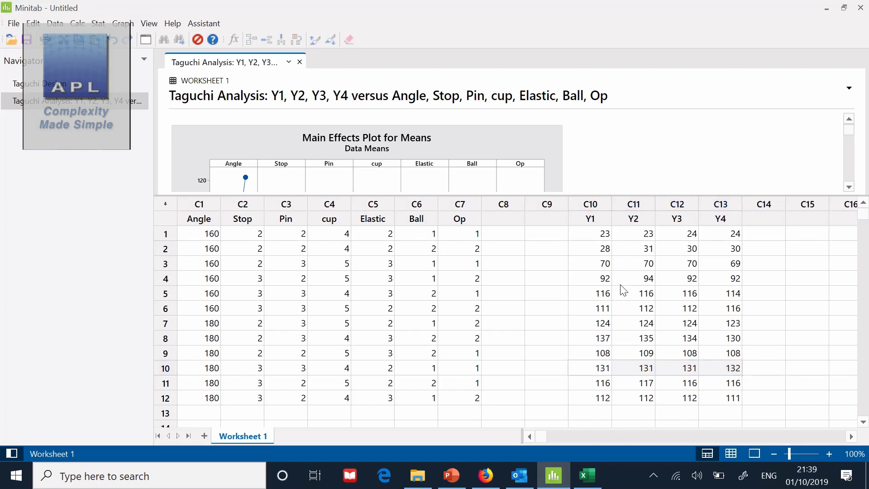
left_click_drag(620, 195, 612, 350)
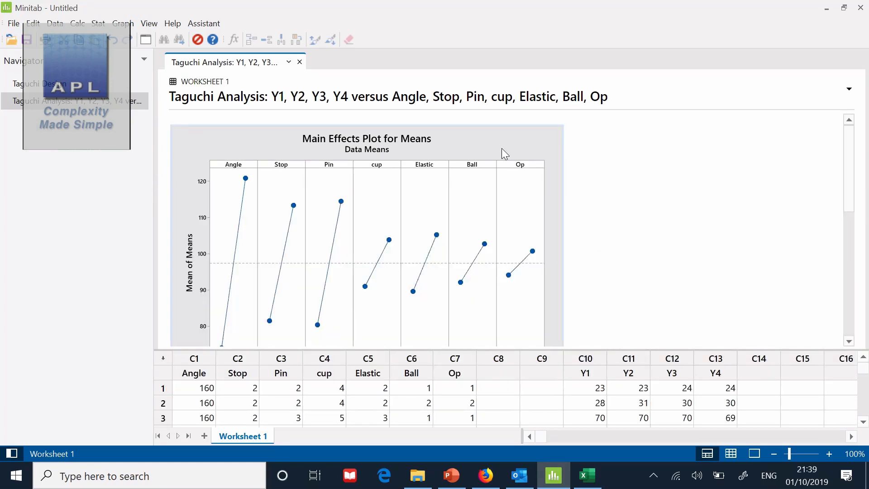
Step: Open the Means plot in an editor on the left and the StDevs plot on the right
double_click(484, 135)
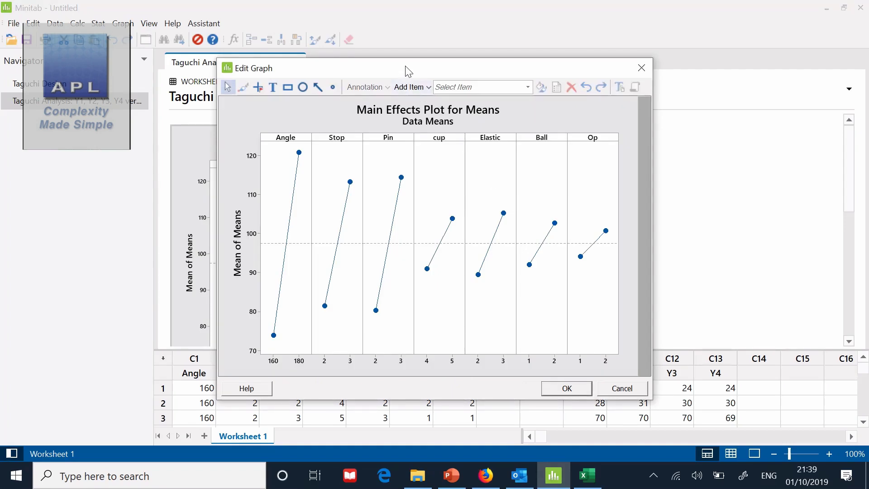
left_click_drag(406, 68, 188, 64)
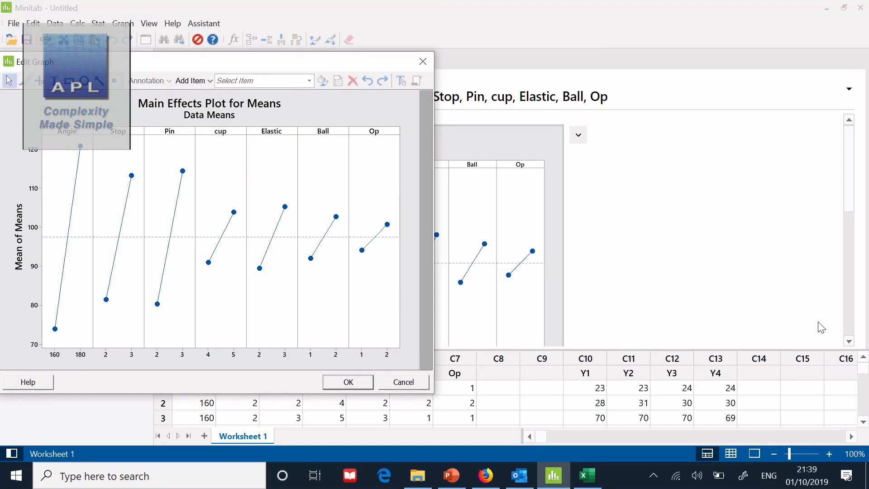
left_click(850, 342)
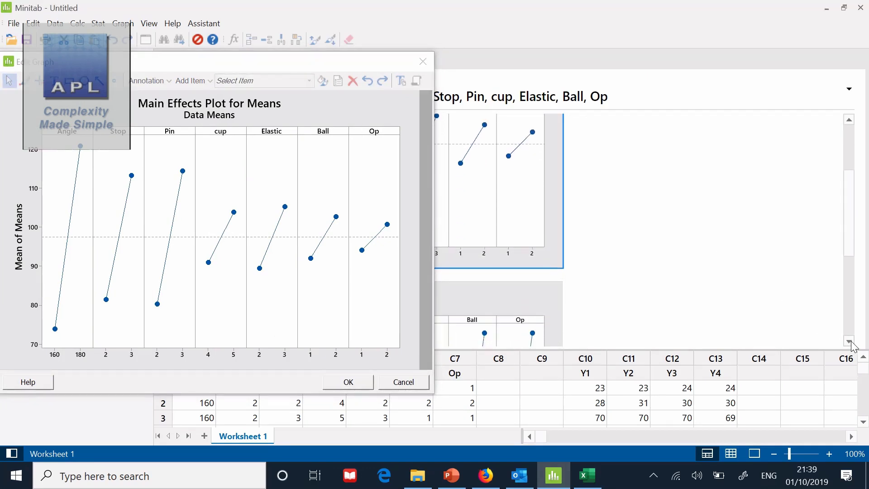
left_click(499, 249)
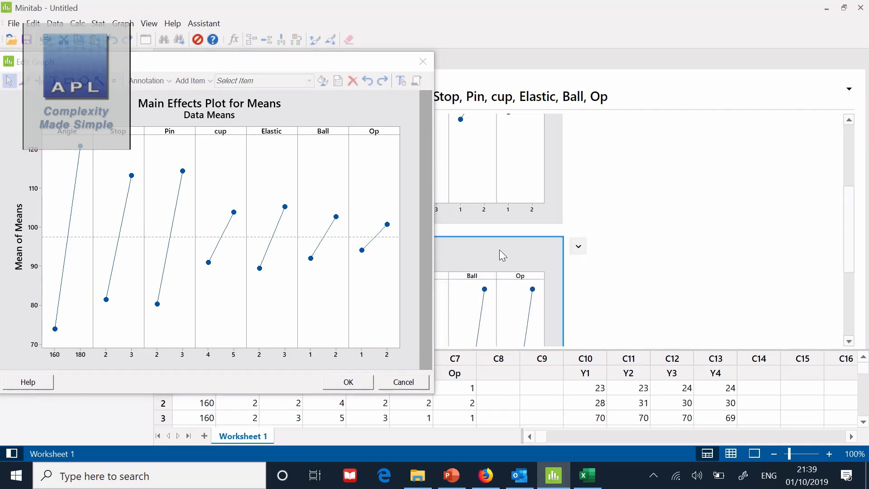
double_click(501, 249)
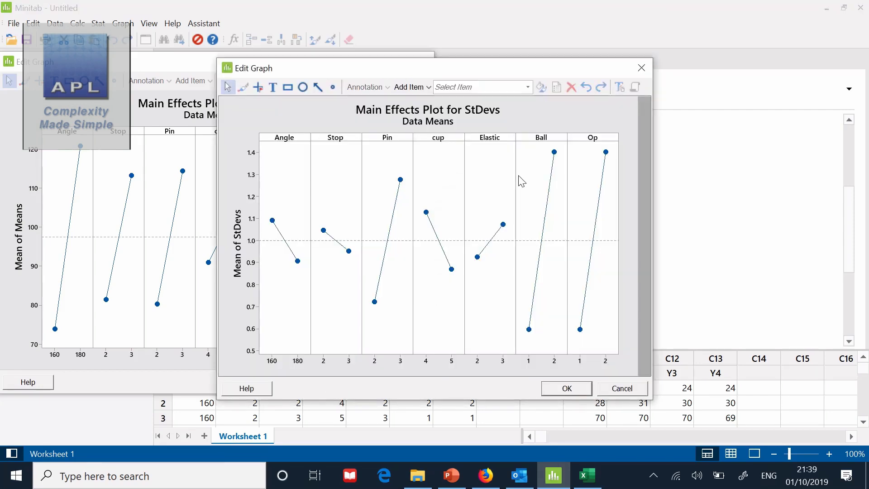
left_click_drag(450, 66, 665, 58)
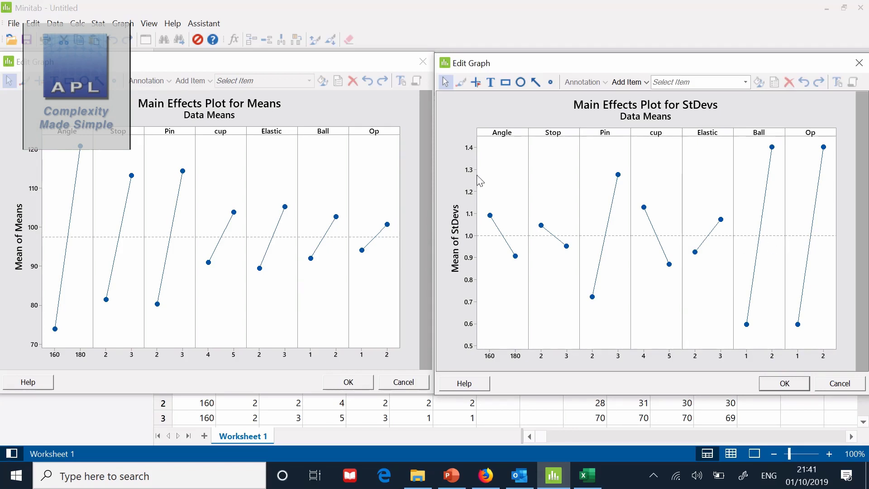
Step: Select the Means plot's data region and nudge it slightly to the right
left_click(288, 71)
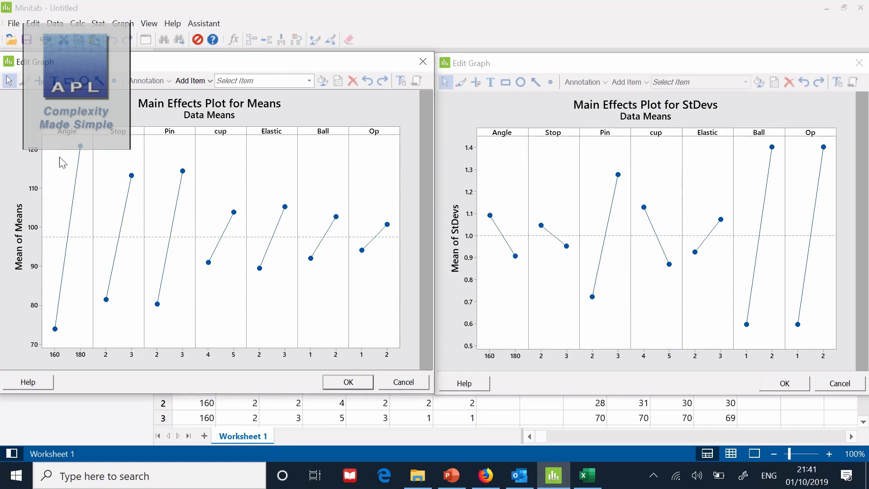
left_click(68, 145)
left_click_drag(68, 145, 69, 145)
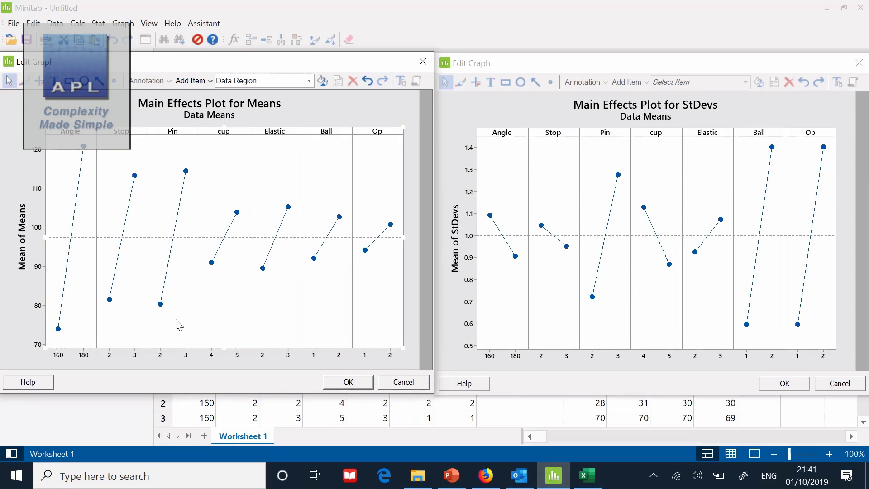